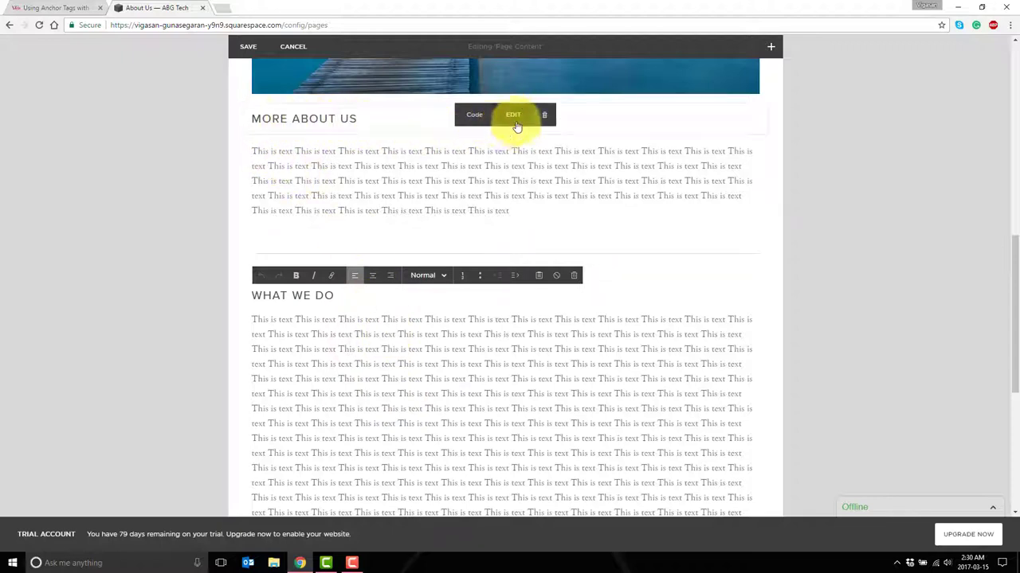
Check the MORE ABOUT US block's code, then delete the block and confirm.
click(513, 115)
click(862, 446)
key(ctrl+a)
click(771, 526)
click(545, 118)
click(590, 145)
Remove the leftover MORE ABOUT US heading line and reset the text block to Normal paragraph style.
click(250, 117)
key(Return)
click(443, 99)
click(450, 149)
drag(366, 120, 243, 111)
key(BackSpace)
key(BackSpace)
click(432, 99)
click(436, 119)
click(358, 164)
Insert a Code block above the text block by searching 'code'.
click(183, 130)
click(243, 102)
scroll(332, 166, down, 3)
scroll(326, 227, up, 3)
text(code)
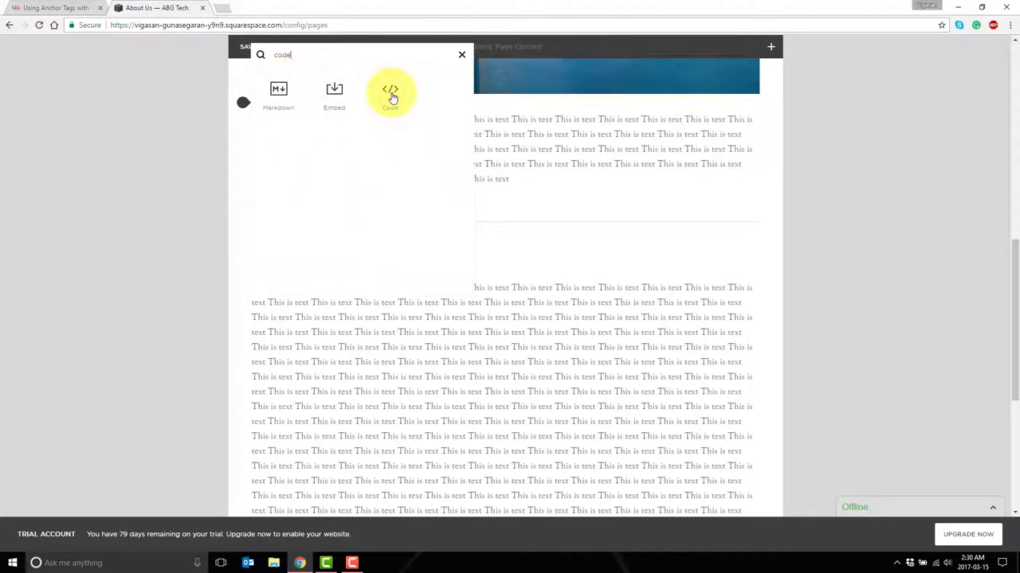
click(390, 94)
Change the code block's More About Us line to use h2 tags.
drag(725, 415, 761, 418)
drag(718, 414, 771, 418)
click(776, 416)
click(718, 415)
text(h2>More About Us</h2>)
Add id="learn-more" to the <h2> More About Us tag, check the id, and apply.
click(727, 412)
click(766, 415)
triple_click(847, 430)
click(764, 415)
drag(767, 414, 739, 412)
click(940, 528)
Save the page, re-enter editing, and insert a Button block found by searching 'button'.
click(246, 46)
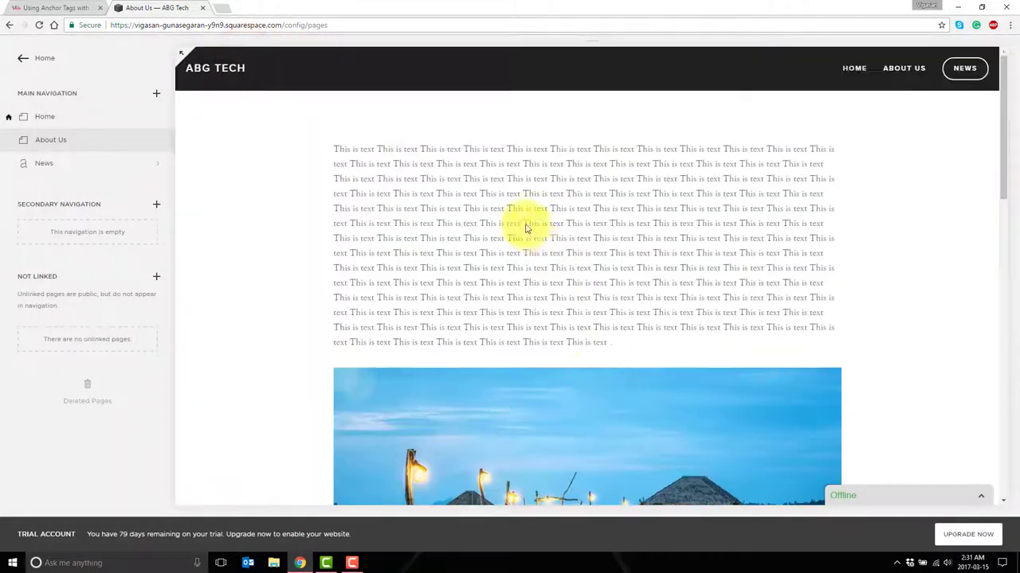
click(408, 128)
click(243, 130)
text(butto)
click(281, 90)
Set the LEARN MORE button's clickthrough URL to #learn-more, apply, and save the page.
click(820, 317)
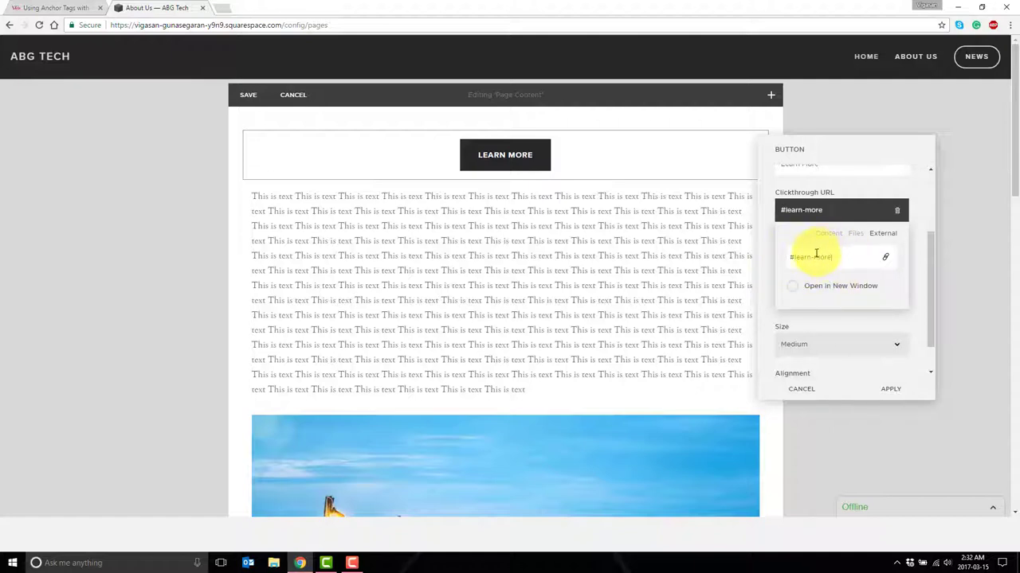
click(920, 304)
click(890, 389)
click(249, 102)
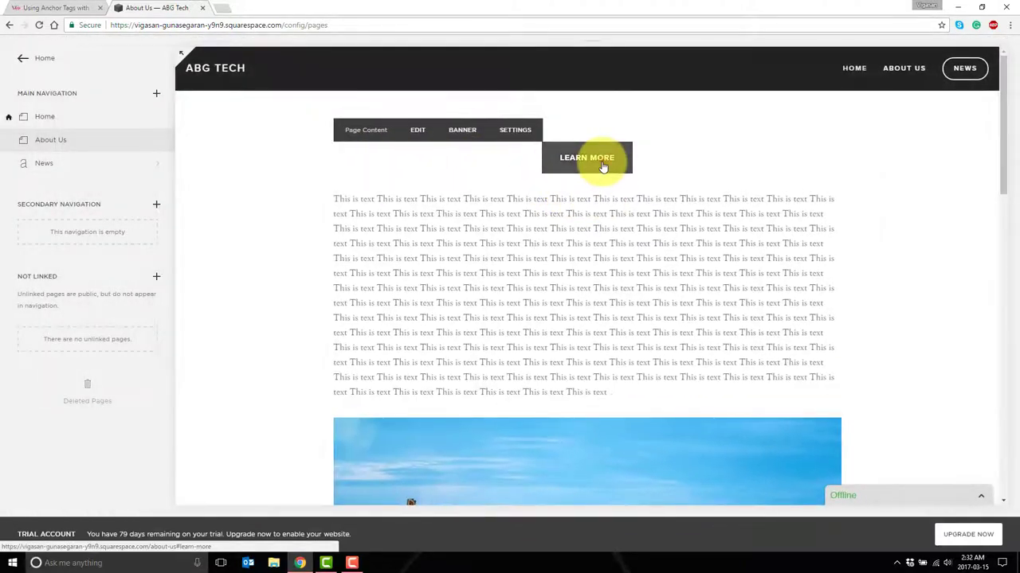
Click LEARN MORE twice to confirm it jumps to the More About Us section.
click(603, 165)
scroll(398, 116, up, 1)
drag(1006, 308, 1008, 84)
click(580, 162)
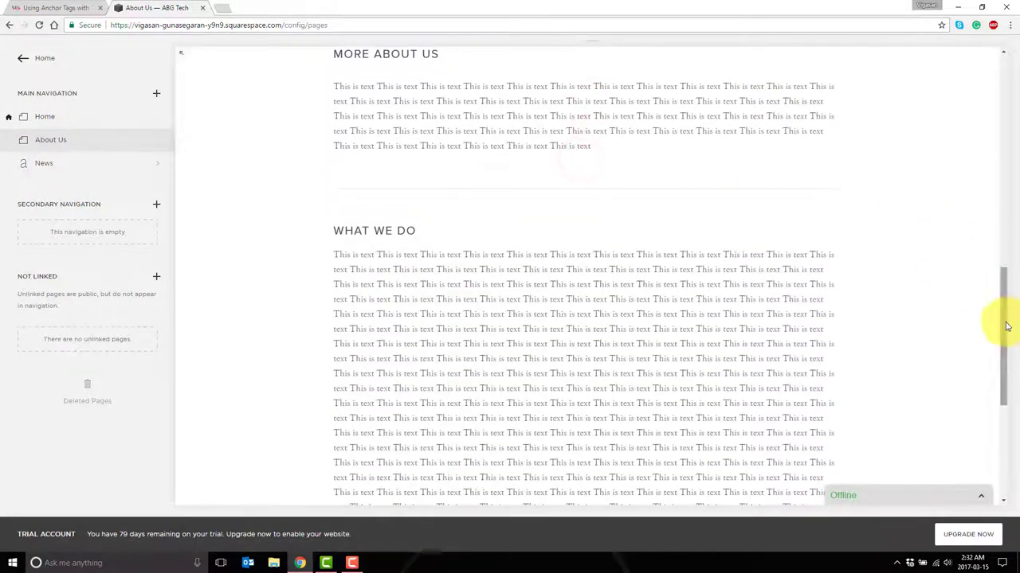
drag(1006, 327, 1008, 79)
Open the LEARN MORE button's settings, then cancel out of editing without saving.
click(418, 130)
click(518, 149)
click(801, 390)
click(292, 96)
click(236, 95)
Go to the Home page and scroll to its MORE ABOUT US button.
click(855, 70)
scroll(622, 354, down, 3)
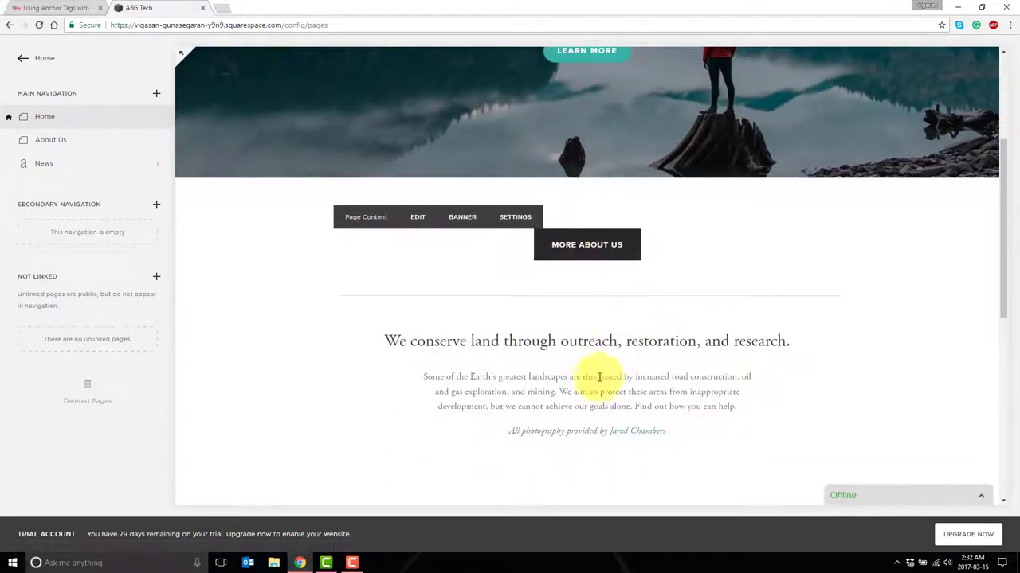
scroll(606, 358, down, 6)
scroll(608, 348, up, 8)
scroll(510, 383, down, 1)
Set the MORE ABOUT US button's clickthrough URL to /about-us#learn-more, apply, and save.
click(426, 297)
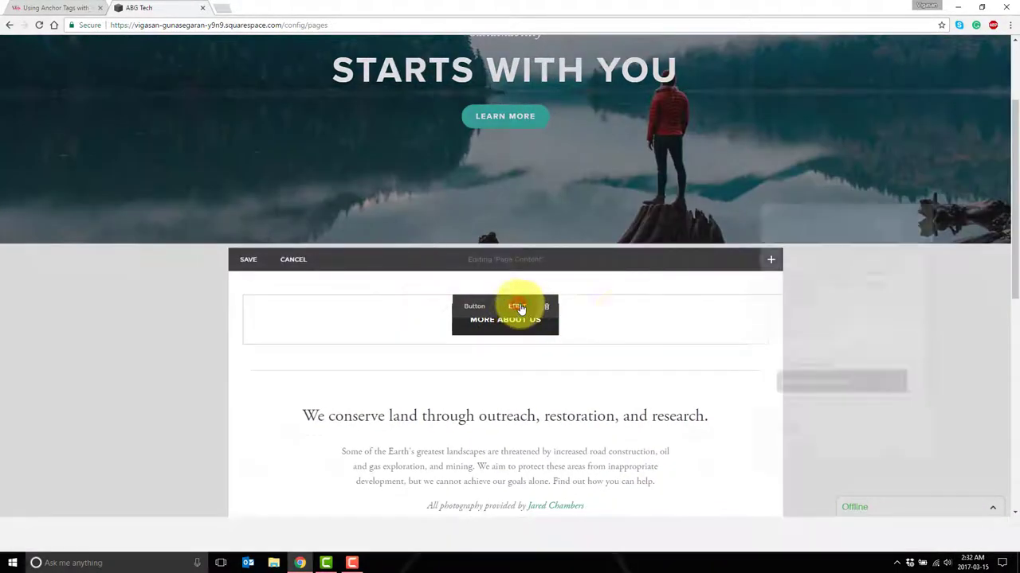
click(820, 385)
key(BackSpace)
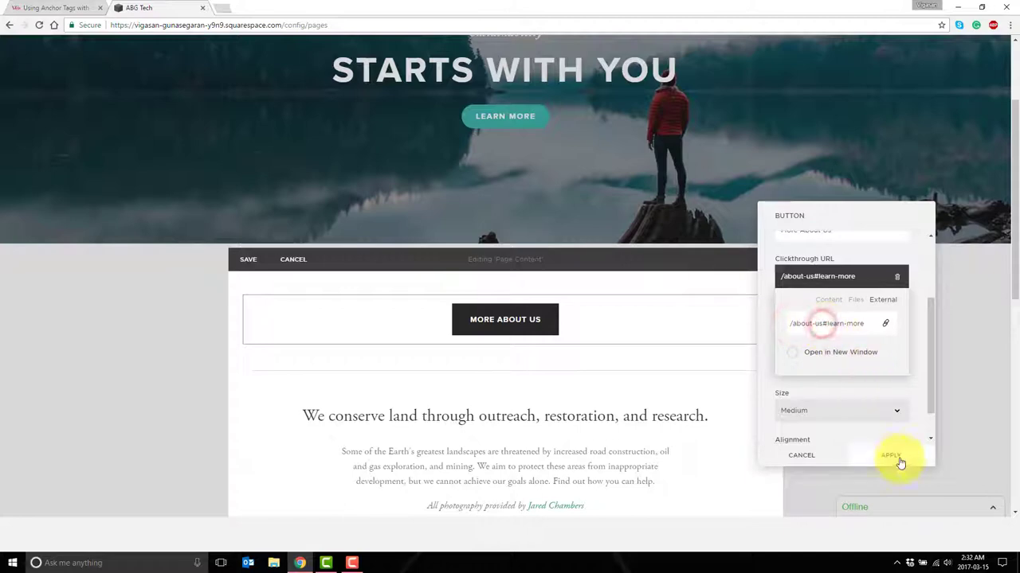
click(899, 460)
click(247, 261)
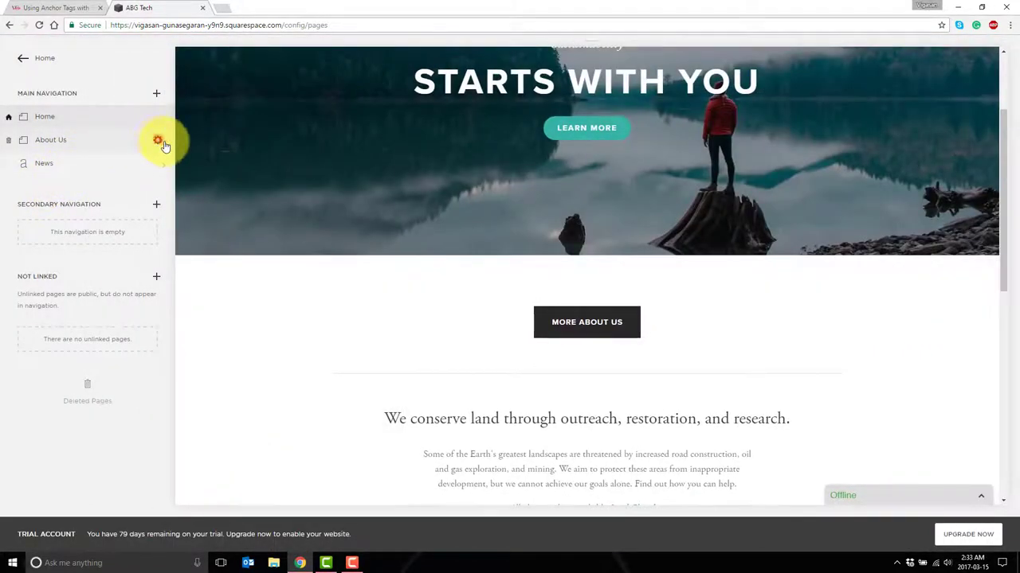
Check the About Us page's URL slug in its page settings.
click(158, 141)
scroll(763, 367, down, 1)
click(544, 402)
Re-open the MORE ABOUT US button's settings to verify the /about-us#learn-more link.
mouse_move(518, 292)
click(417, 289)
click(516, 306)
click(842, 390)
click(983, 347)
Select the word We in the paragraph and give it a link.
scroll(373, 351, down, 2)
double_click(311, 256)
click(328, 231)
click(151, 214)
Save the Home page, then follow the green We link and scroll to confirm the More About Us section.
click(247, 102)
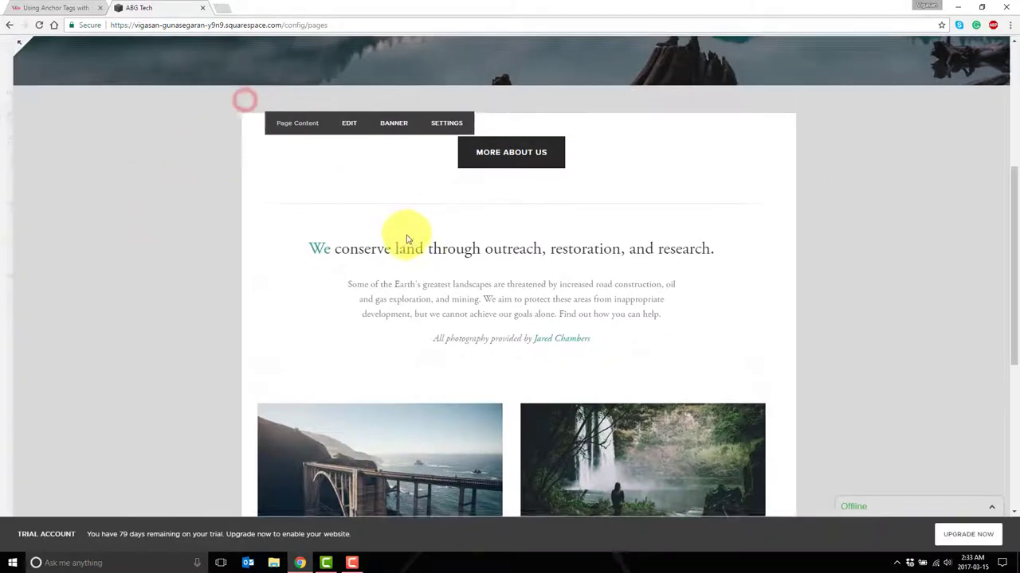
click(397, 257)
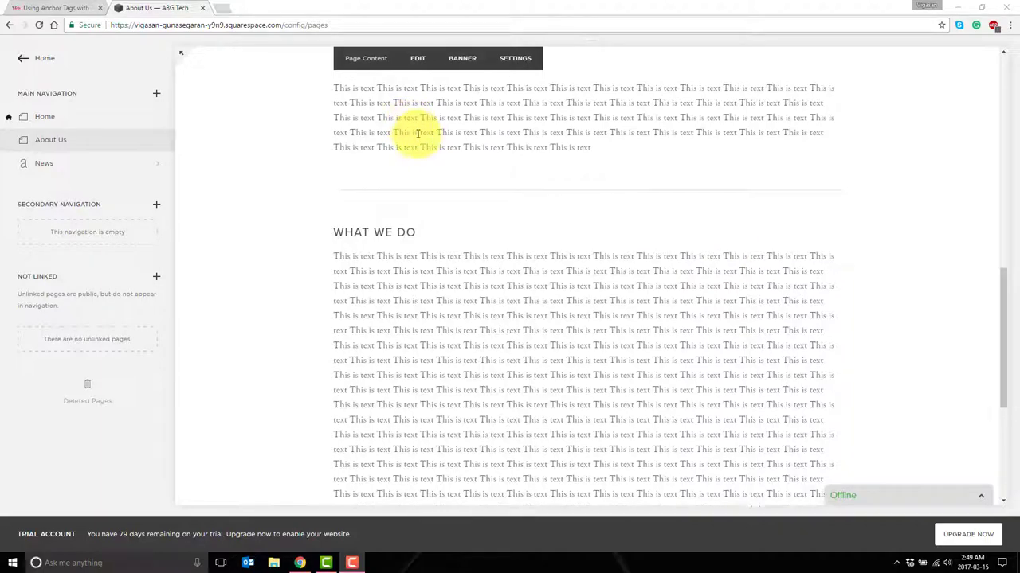
scroll(420, 137, up, 10)
scroll(588, 88, down, 10)
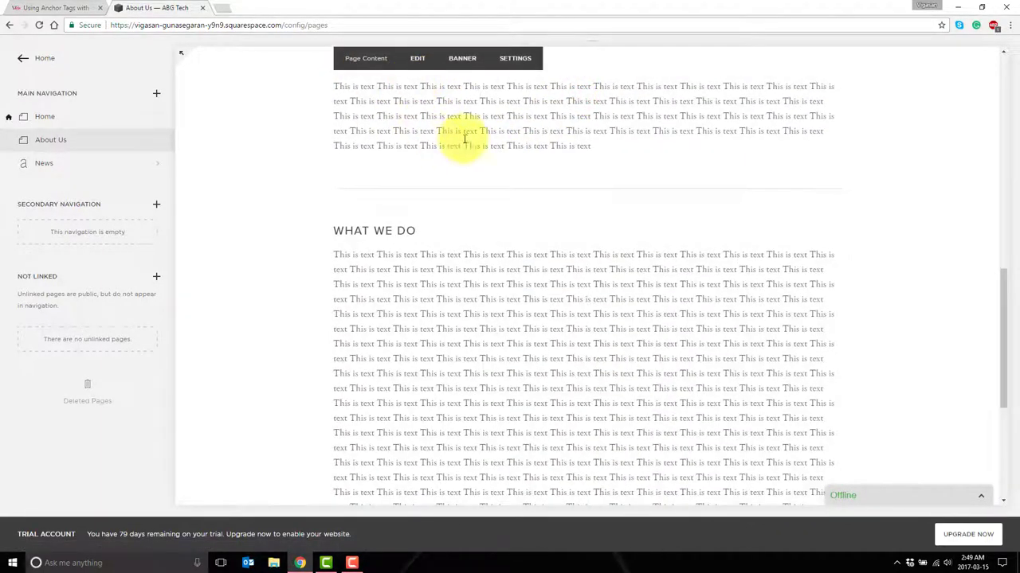
scroll(660, 177, up, 1)
scroll(659, 177, up, 6)
scroll(587, 86, down, 7)
Navigate to Settings > Advanced > Code Injection.
click(589, 84)
click(21, 70)
click(79, 257)
click(45, 479)
click(48, 274)
Copy the smooth-scroll script from the anchor tags tutorial page.
click(54, 6)
scroll(402, 263, down, 10)
scroll(420, 308, down, 1)
drag(234, 414, 186, 219)
key(ctrl+c)
drag(1017, 364, 1009, 395)
click(143, 6)
Paste the smooth-scroll script into the Header code box, then undo it.
scroll(175, 311, down, 1)
click(174, 311)
key(Return)
key(ctrl+v)
scroll(191, 313, down, 1)
scroll(98, 275, down, 1)
key(ctrl+z)
Reopen Code Injection and paste the smooth-scroll script on a new line after the Tawk.to script.
click(22, 62)
click(53, 276)
scroll(125, 289, down, 1)
scroll(228, 246, up, 1)
scroll(191, 271, down, 1)
key(ctrl+a)
key(Delete)
key(ctrl+z)
click(164, 303)
key(Return)
key(Return)
key(ctrl+v)
Review the pasted script lines and test LEARN MORE's smooth scroll in the preview.
scroll(193, 414, down, 3)
drag(36, 204, 119, 400)
scroll(694, 369, up, 8)
click(715, 146)
Change the scroll duration from 1000 to 3000, save, and retest the smooth scroll.
click(103, 337)
text(3)
click(24, 62)
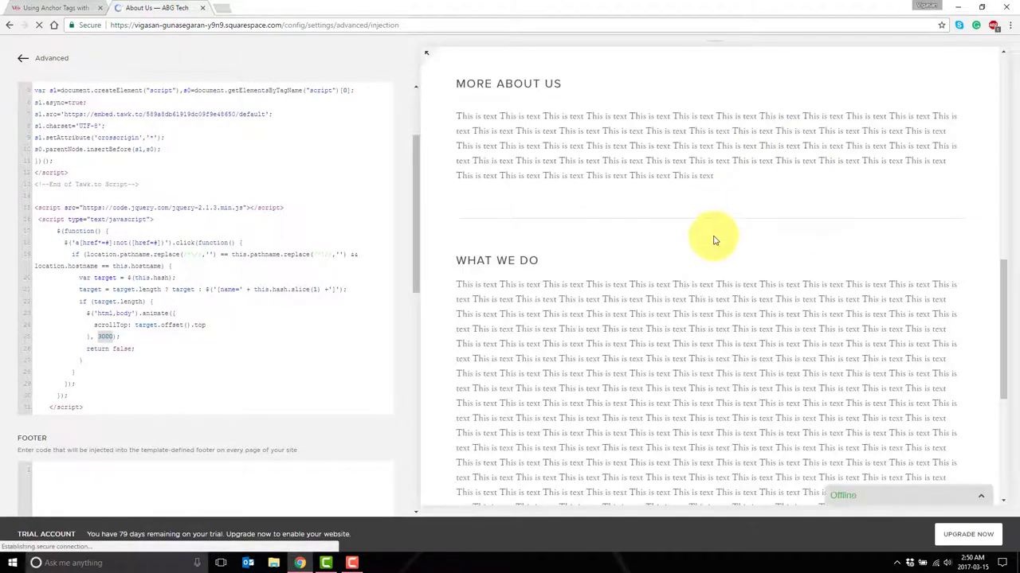
click(702, 162)
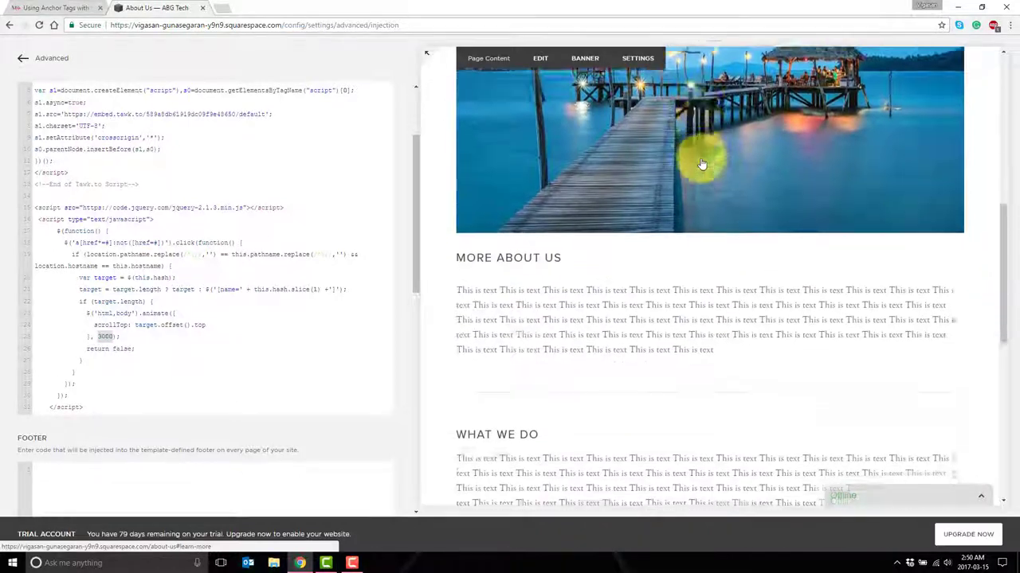
click(104, 336)
click(24, 62)
scroll(649, 221, up, 8)
click(717, 167)
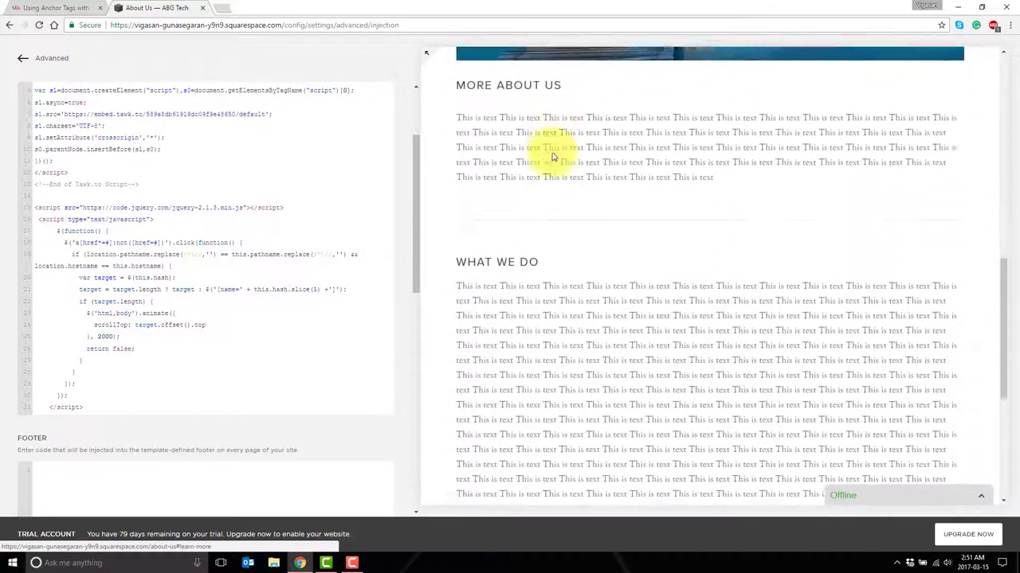
Go back to Pages, edit About Us, and open then close the code block editor.
click(42, 58)
click(21, 60)
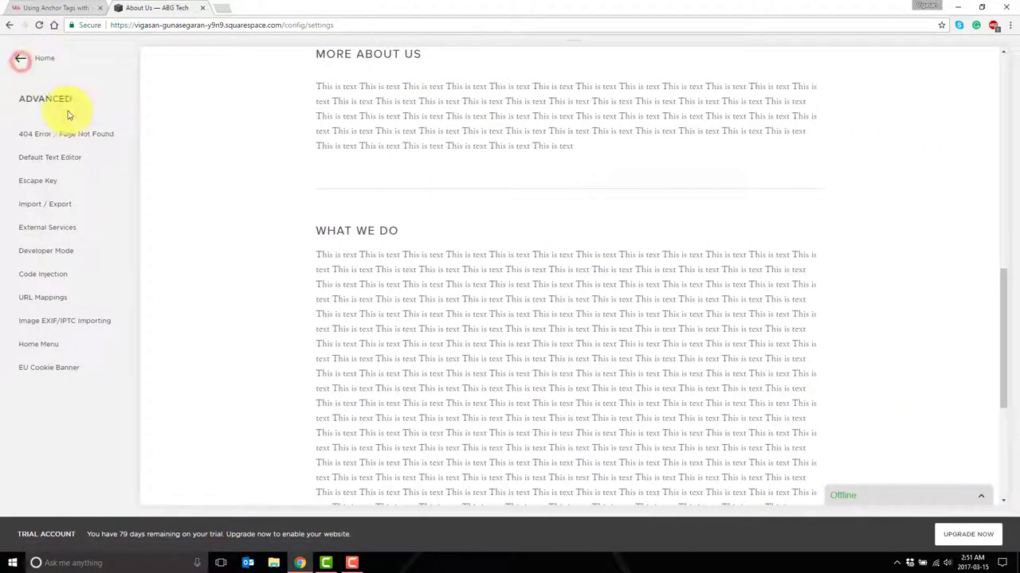
click(22, 60)
click(69, 162)
click(434, 277)
click(510, 259)
click(791, 528)
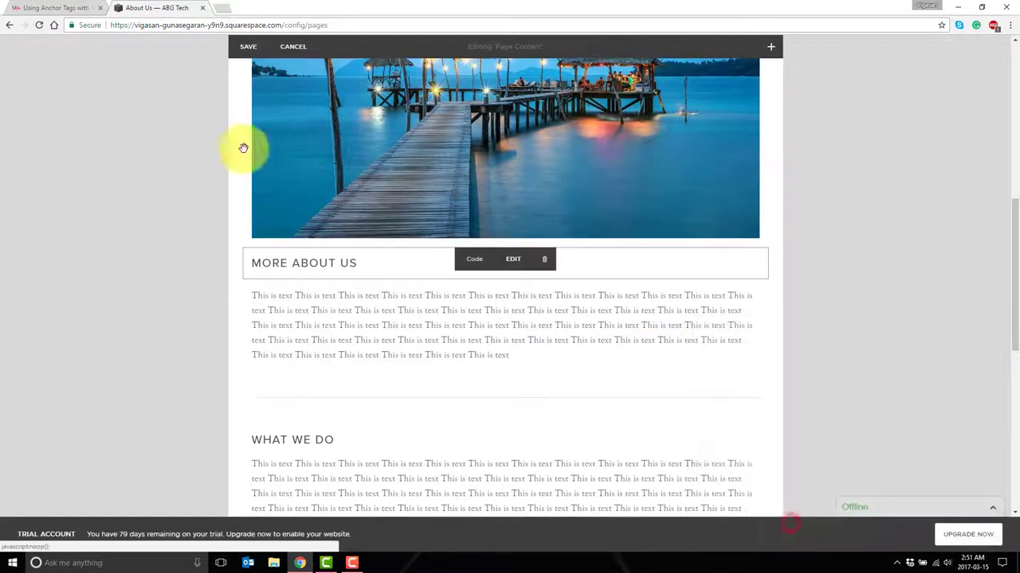
Cancel page editing and replace /config/pages in the address with /about-us#learn-more.
click(132, 130)
click(289, 45)
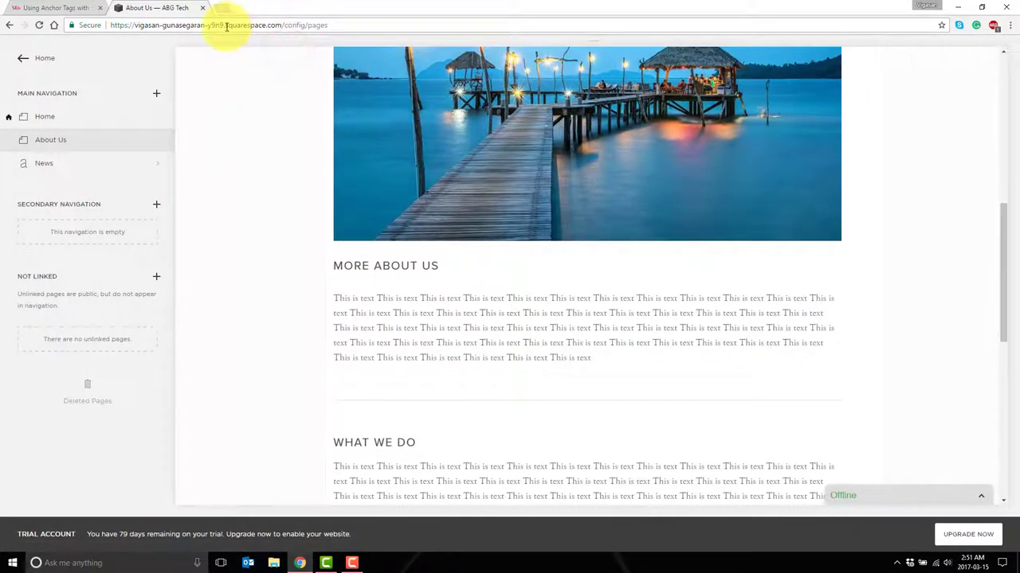
drag(283, 25, 437, 47)
key(BackSpace)
text(about-us#learn-mor)
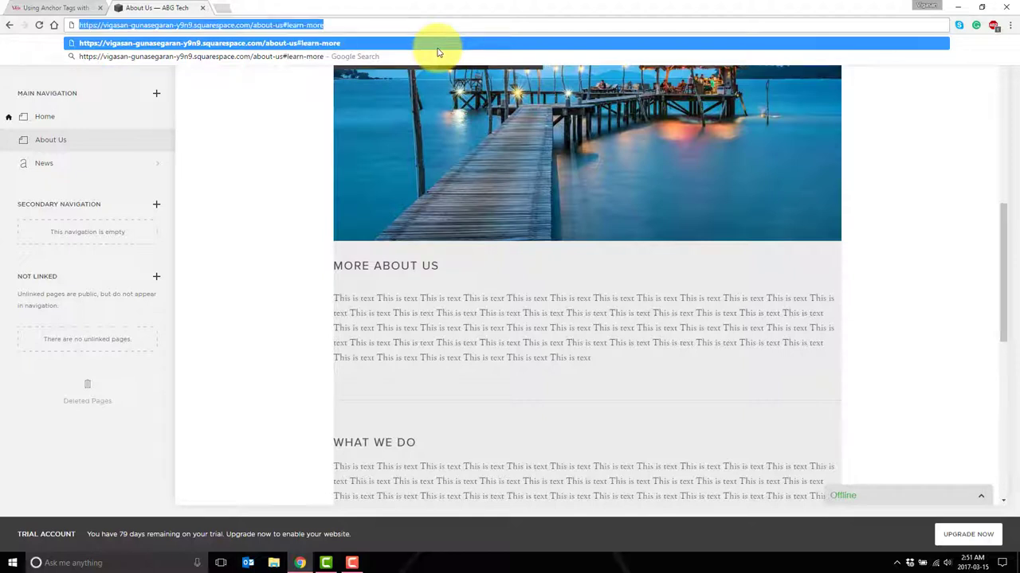
drag(250, 24, 392, 24)
key(Return)
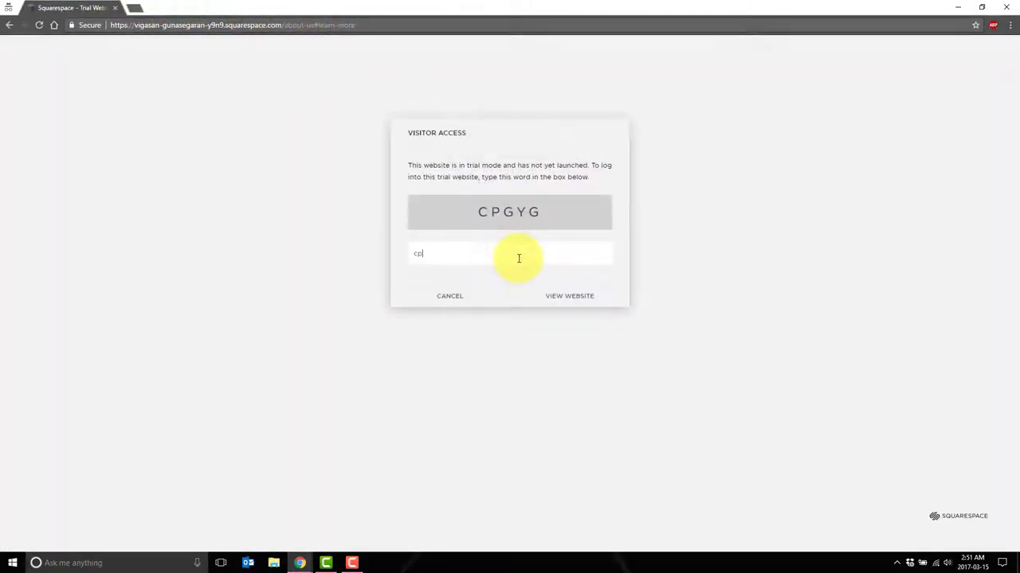
Submit the visitor access word and confirm the page opens at the MORE ABOUT US heading.
key(Return)
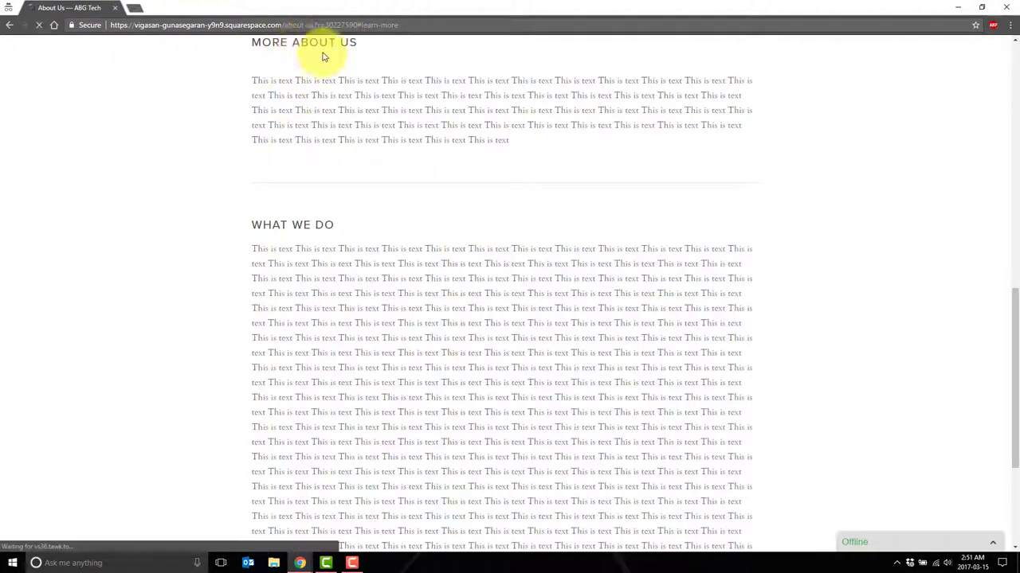
scroll(314, 144, up, 2)
mouse_move(253, 203)
mouse_down()
mouse_move(376, 201)
mouse_move(246, 200)
mouse_up()
Close the preview and reopen the About Us page for editing.
click(1004, 8)
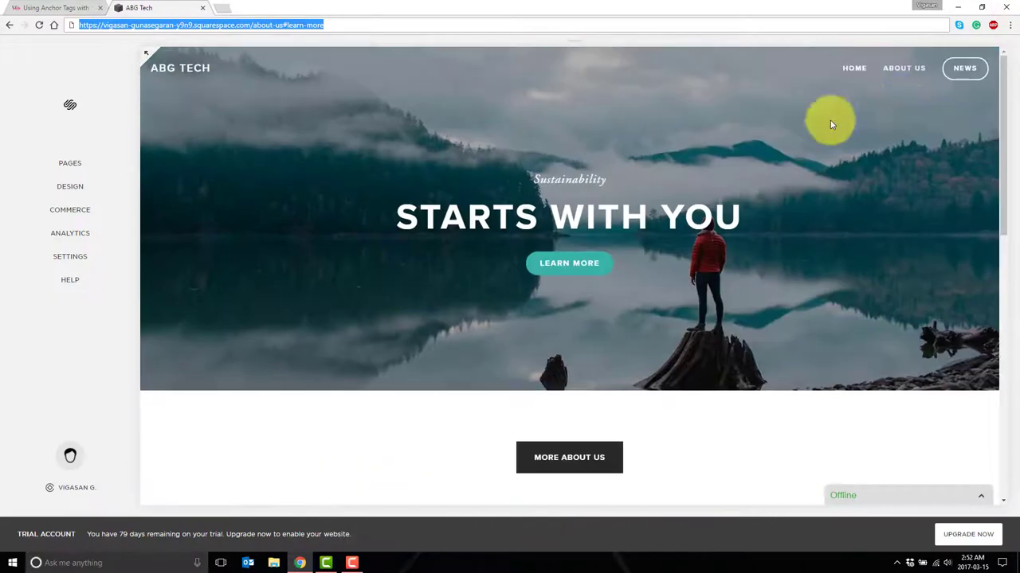
click(898, 68)
mouse_move(382, 143)
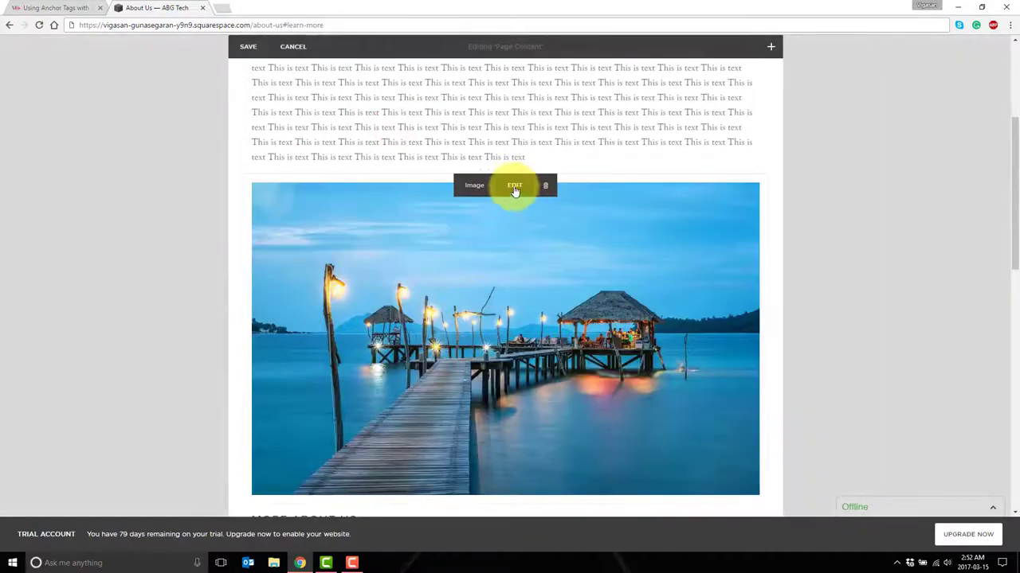
click(514, 185)
Set the pier image's Clickthrough URL to #learn-more and apply it.
click(515, 422)
click(836, 415)
scroll(581, 337, down, 2)
scroll(330, 295, down, 2)
scroll(610, 328, up, 3)
click(914, 481)
click(916, 526)
Save the page, then click the pier image to test its #learn-more link.
click(257, 44)
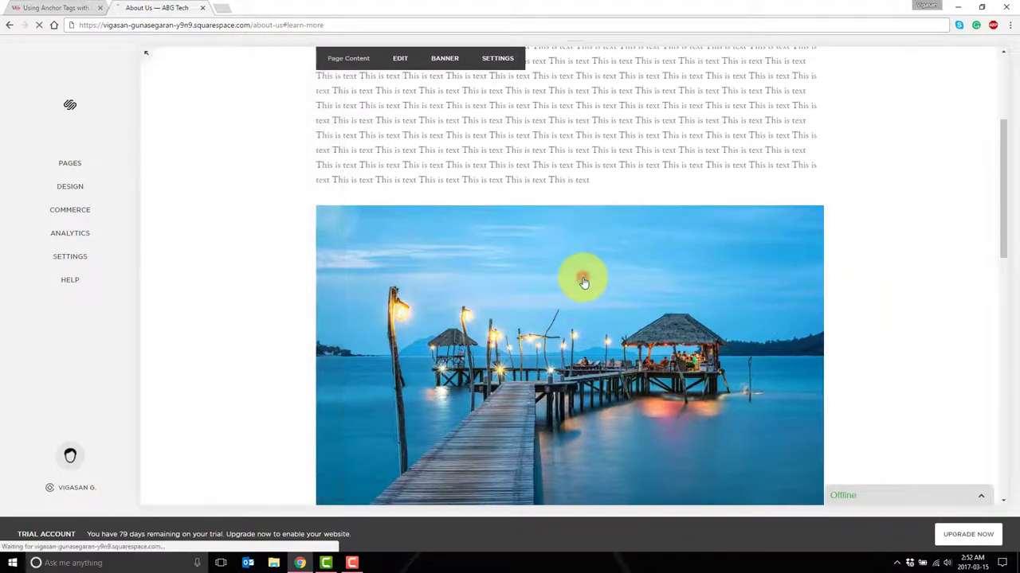
click(583, 277)
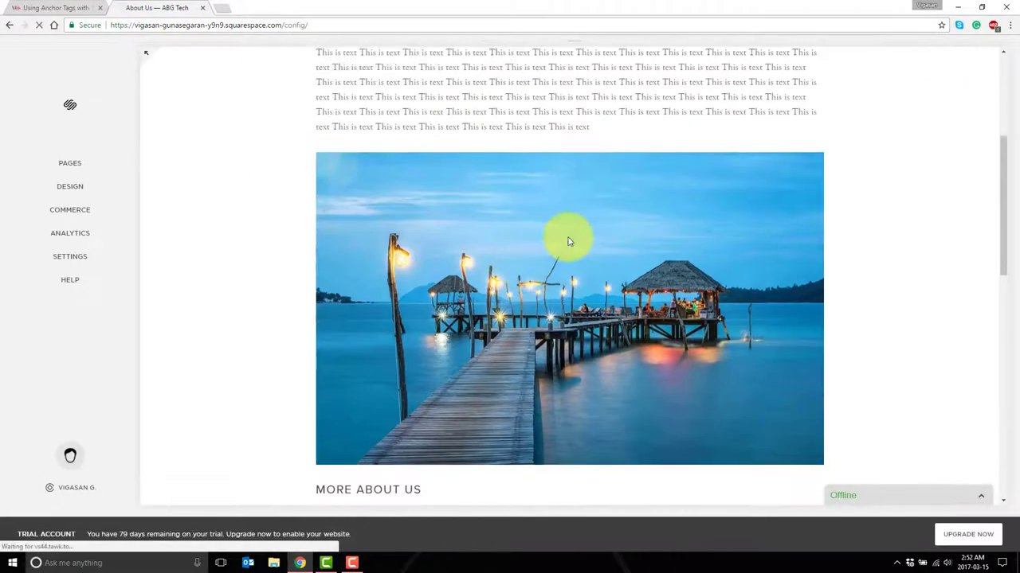
scroll(569, 242, down, 5)
scroll(539, 239, up, 10)
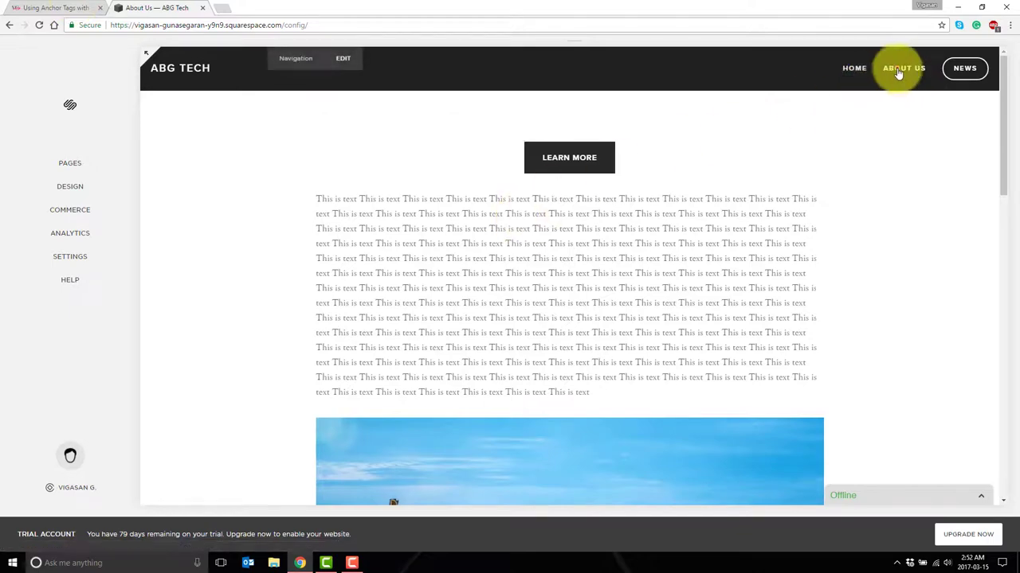
Reload the About Us page from Home and return to its top.
click(852, 67)
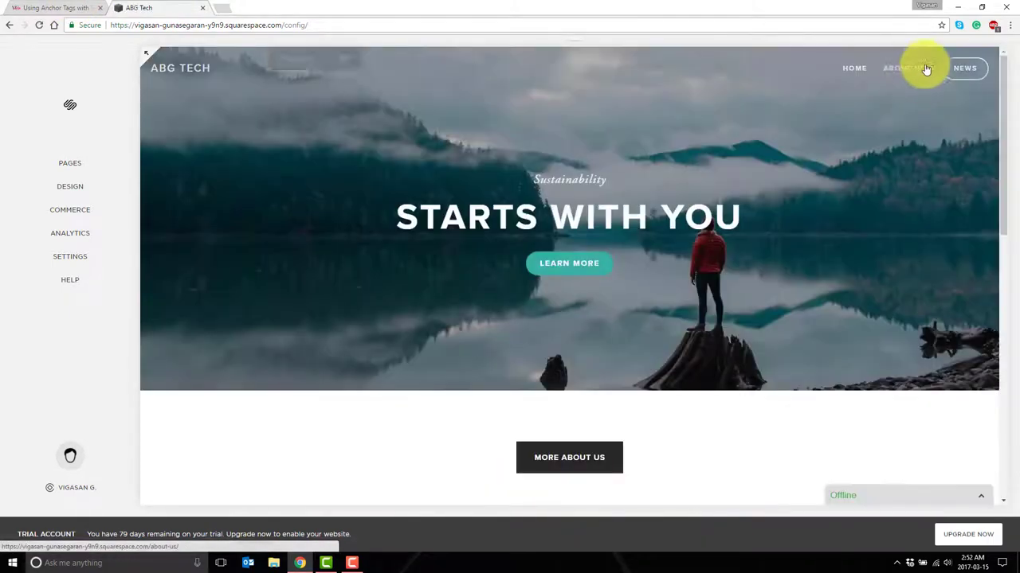
click(904, 68)
scroll(557, 255, down, 3)
scroll(531, 278, down, 3)
scroll(391, 103, down, 3)
scroll(528, 205, up, 6)
scroll(669, 254, up, 3)
Confirm LEARN MORE smooth-scrolls down to the More About Us section.
click(581, 159)
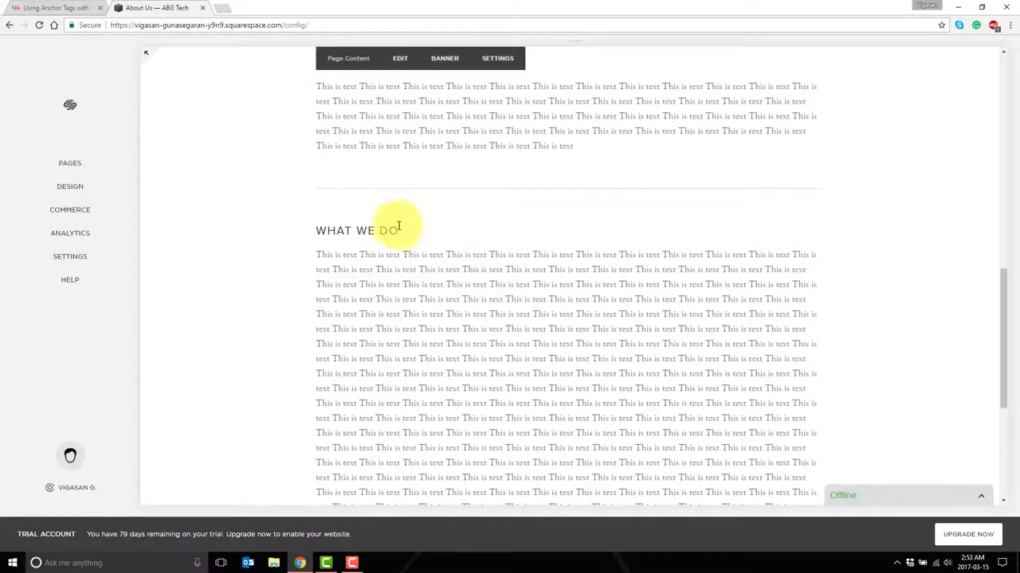
triple_click(398, 228)
scroll(508, 200, up, 3)
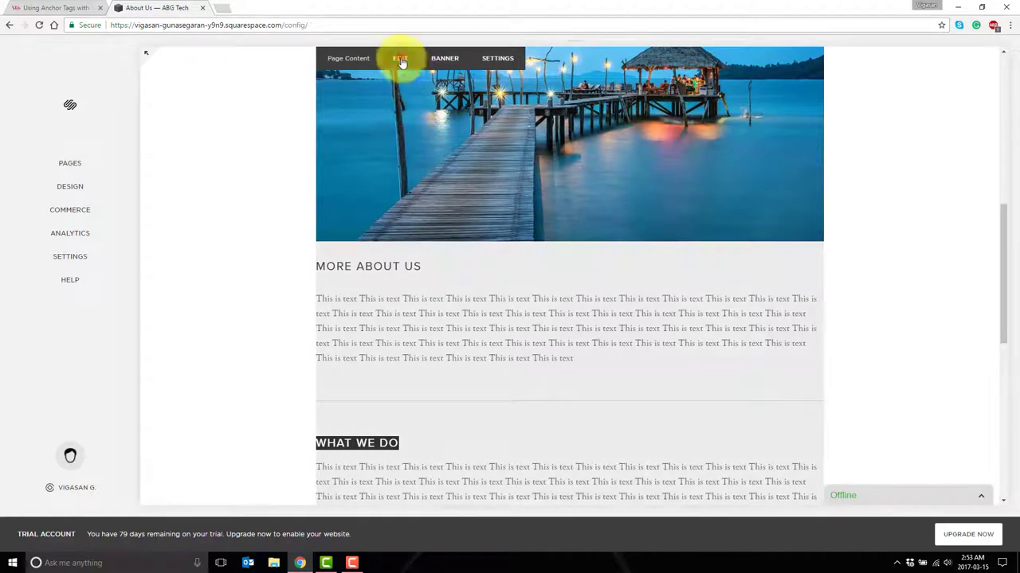